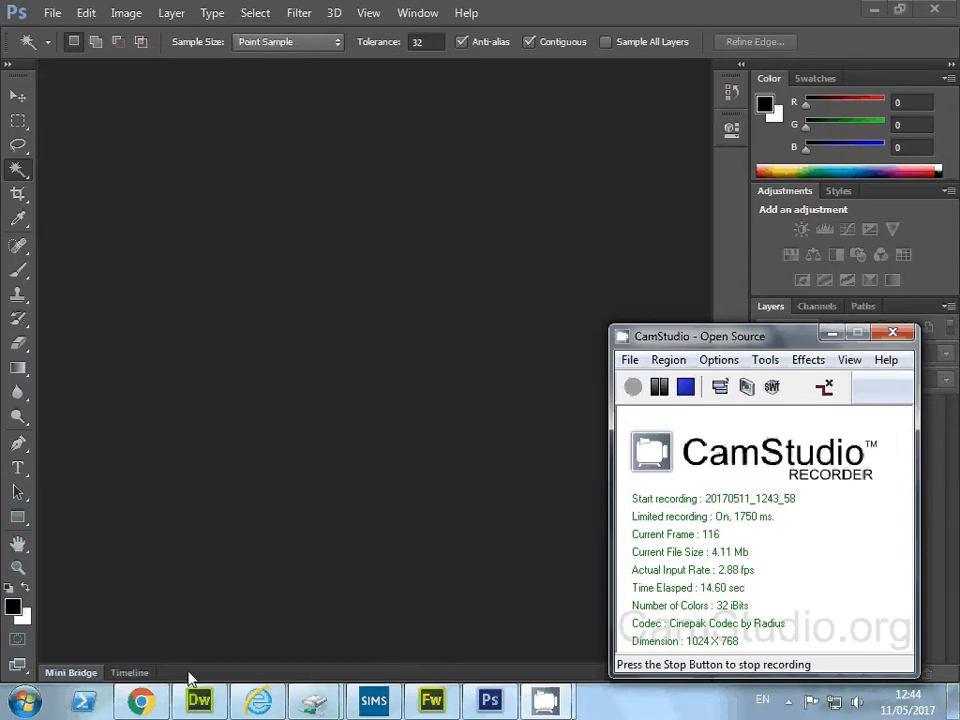
- Look through the pink adidas logo image results in Chrome, and return to Photoshop
click(152, 698)
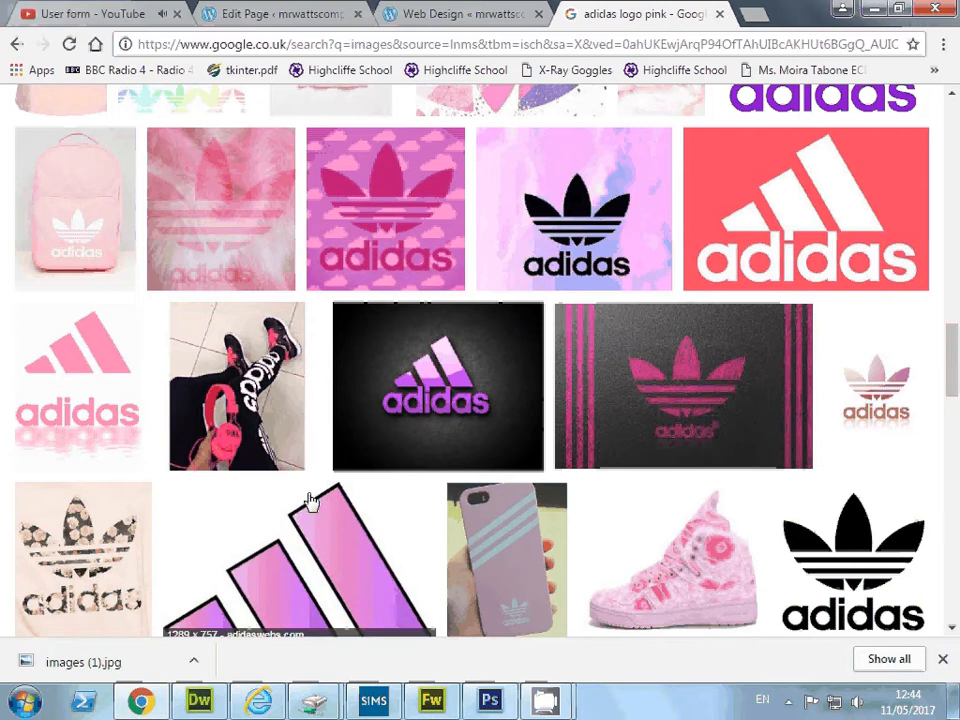
scroll(336, 450, down, 5)
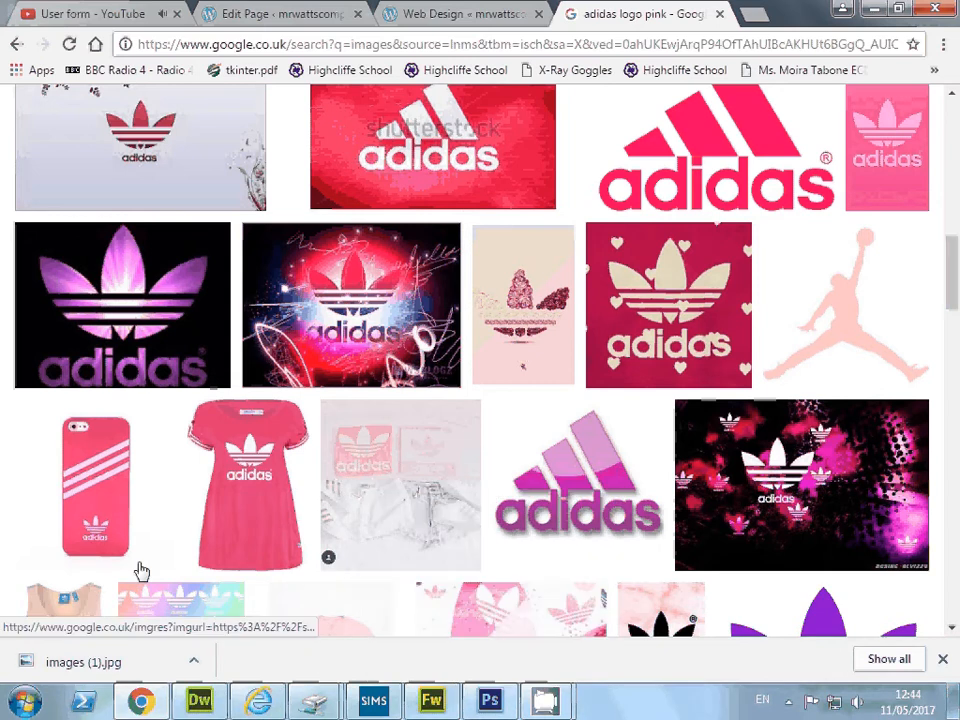
click(490, 702)
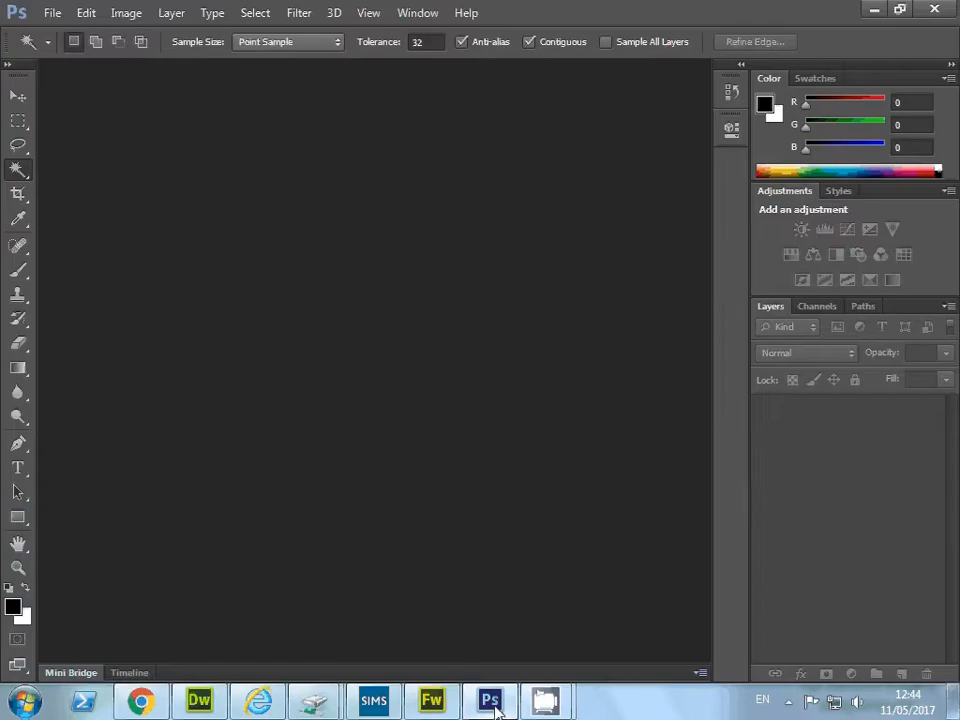
- Open the image "adidas logo red and black" from the "year 8 adidas website" folder on the M: drive
click(50, 14)
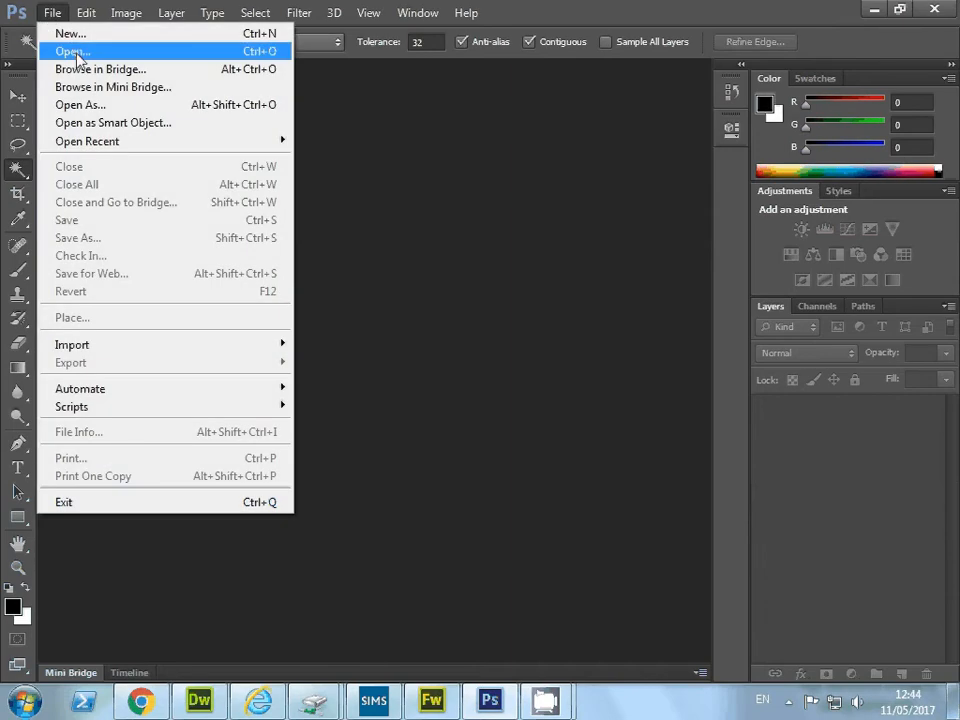
click(62, 50)
click(260, 282)
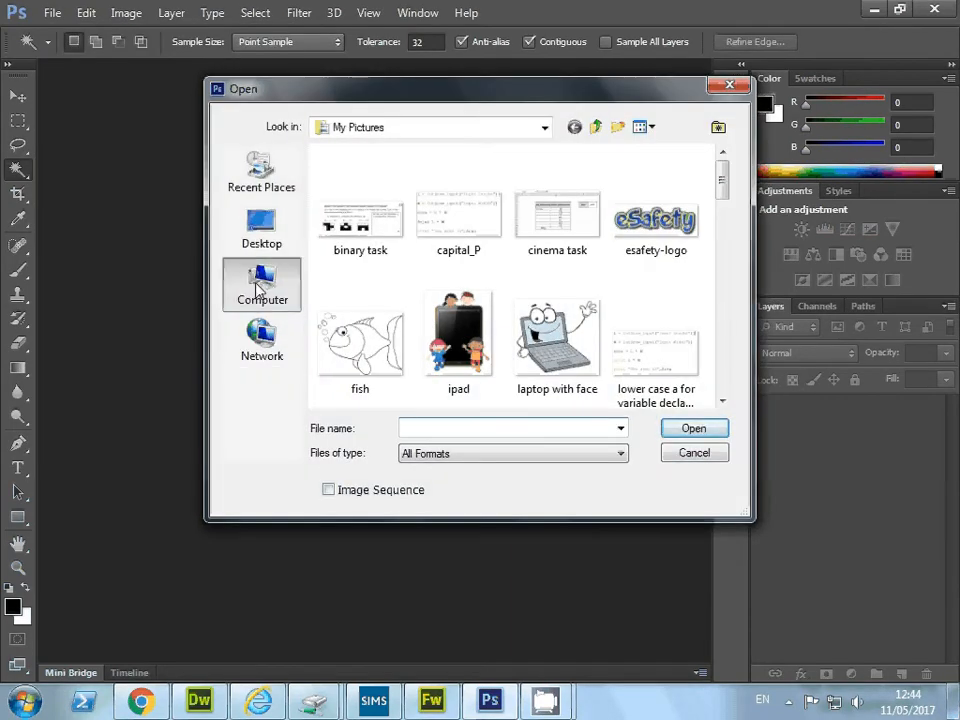
double_click(388, 350)
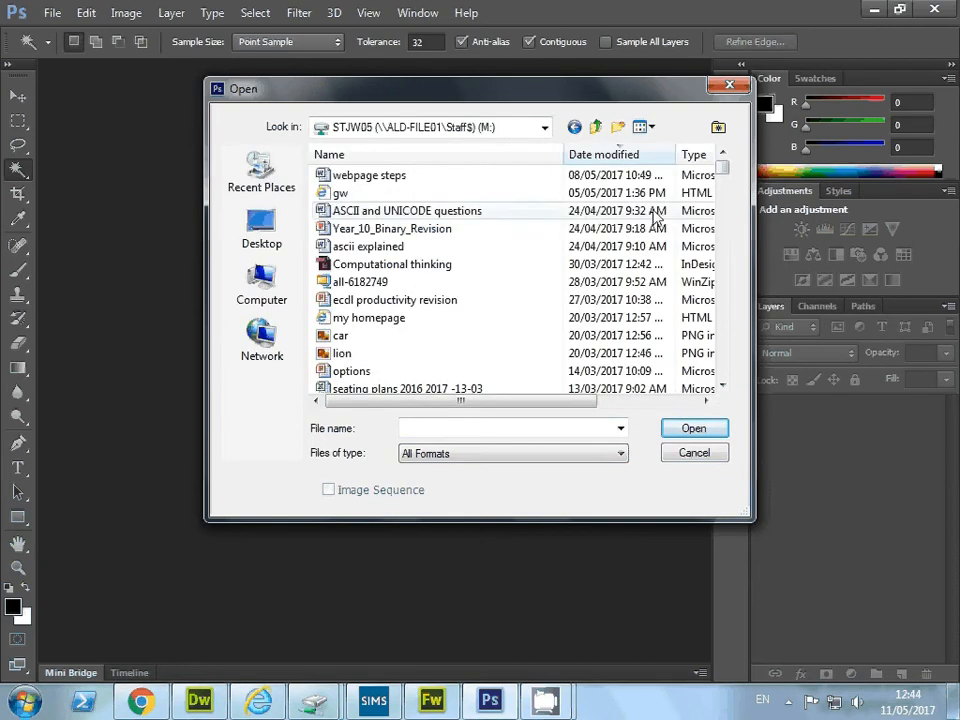
drag(722, 172, 720, 317)
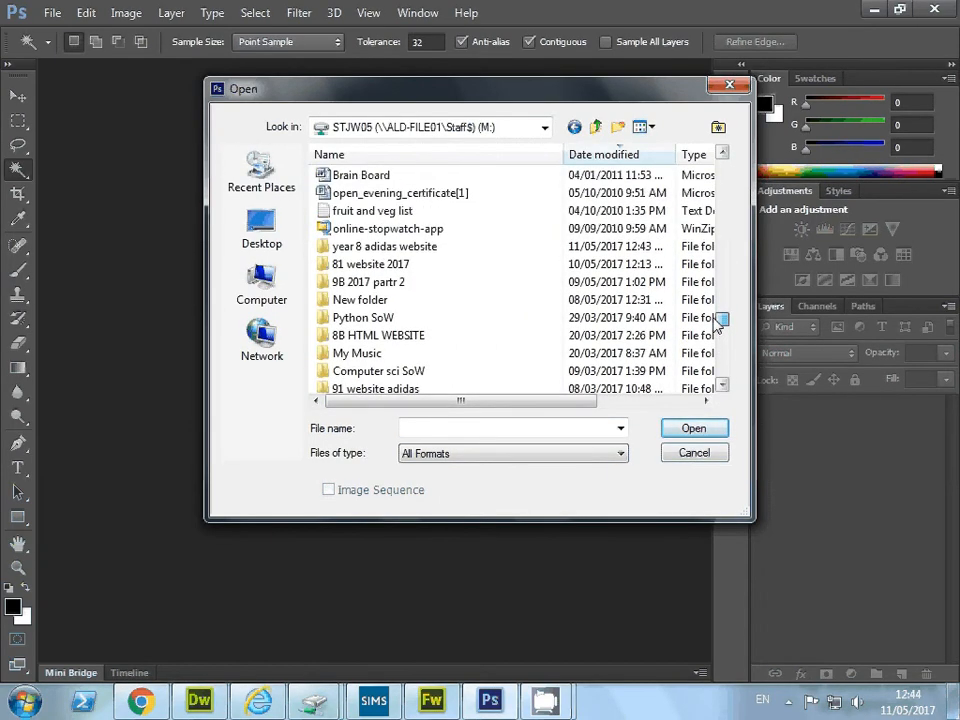
double_click(450, 247)
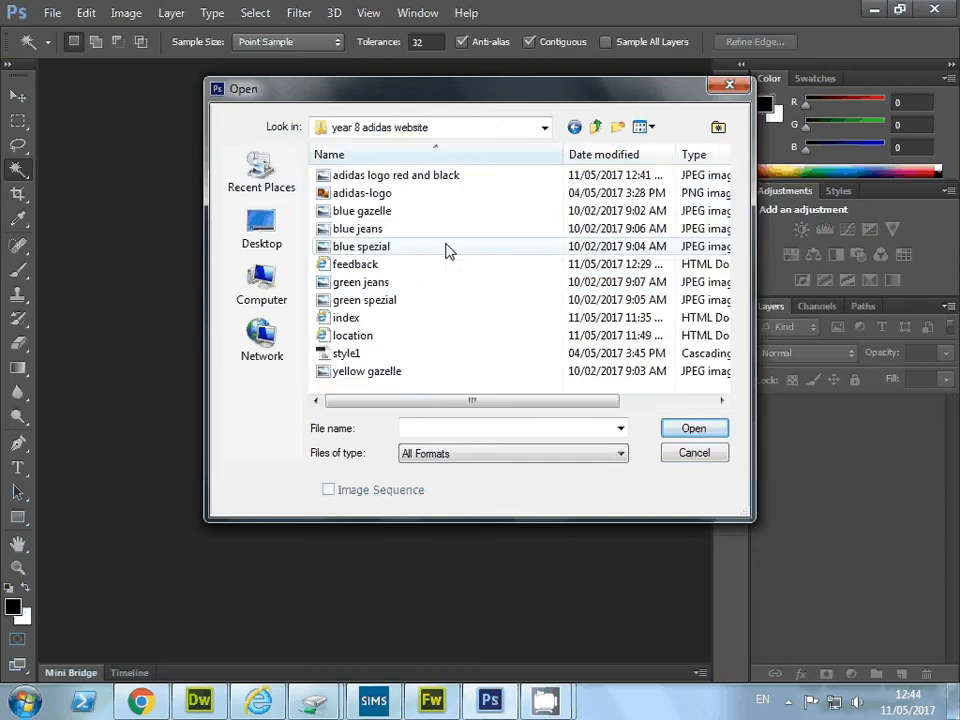
click(419, 177)
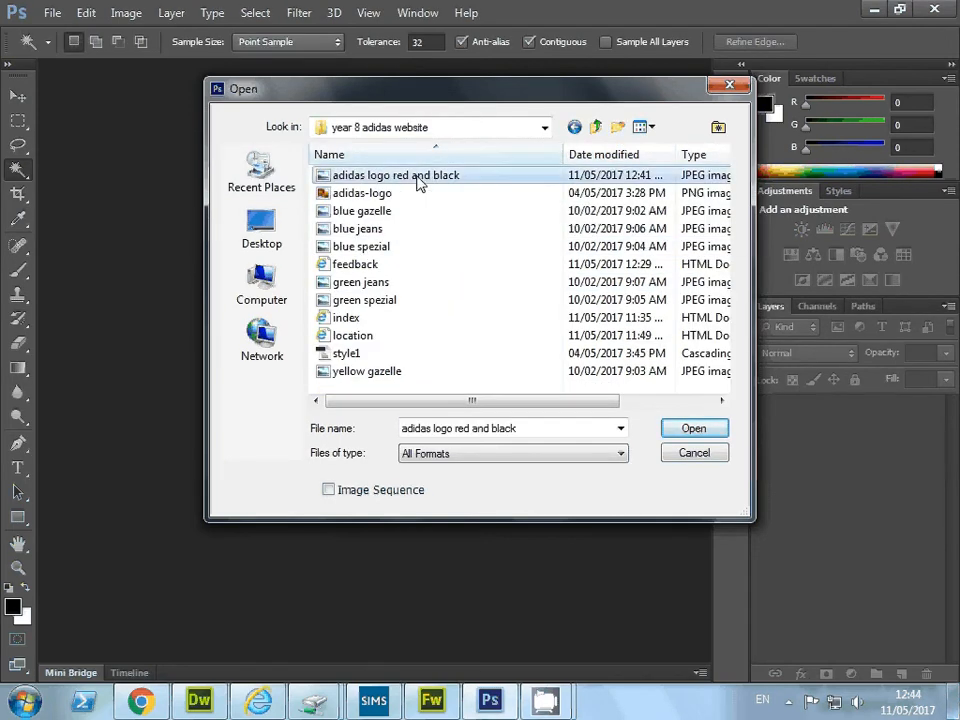
click(700, 428)
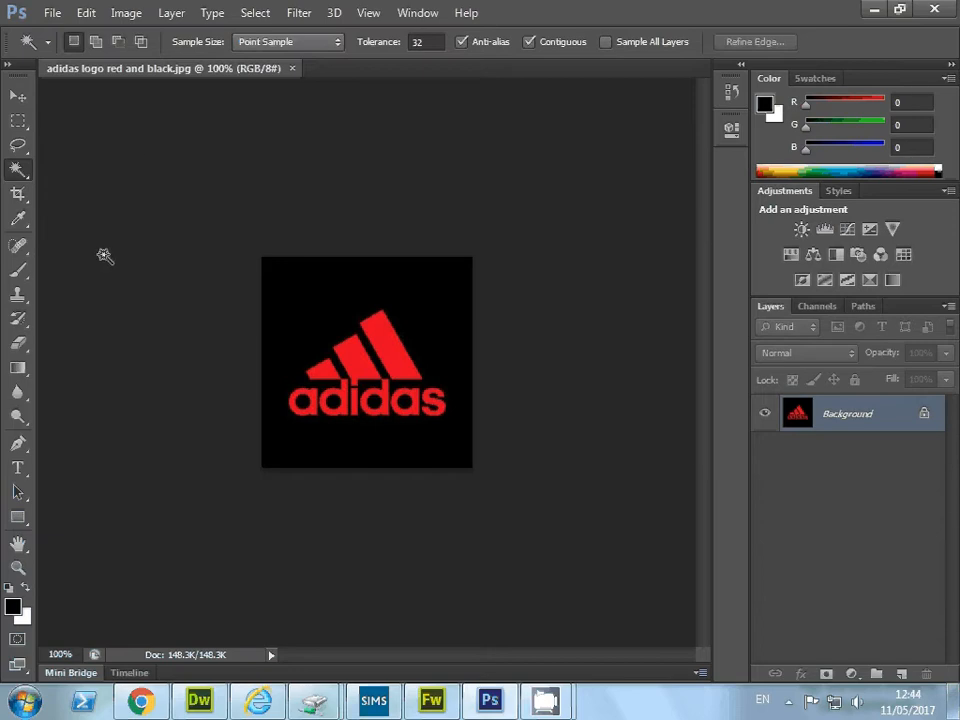
- Delete the black area around the logo using the Magic Wand Tool, unlocking the Background layer before deleting
right_click(28, 180)
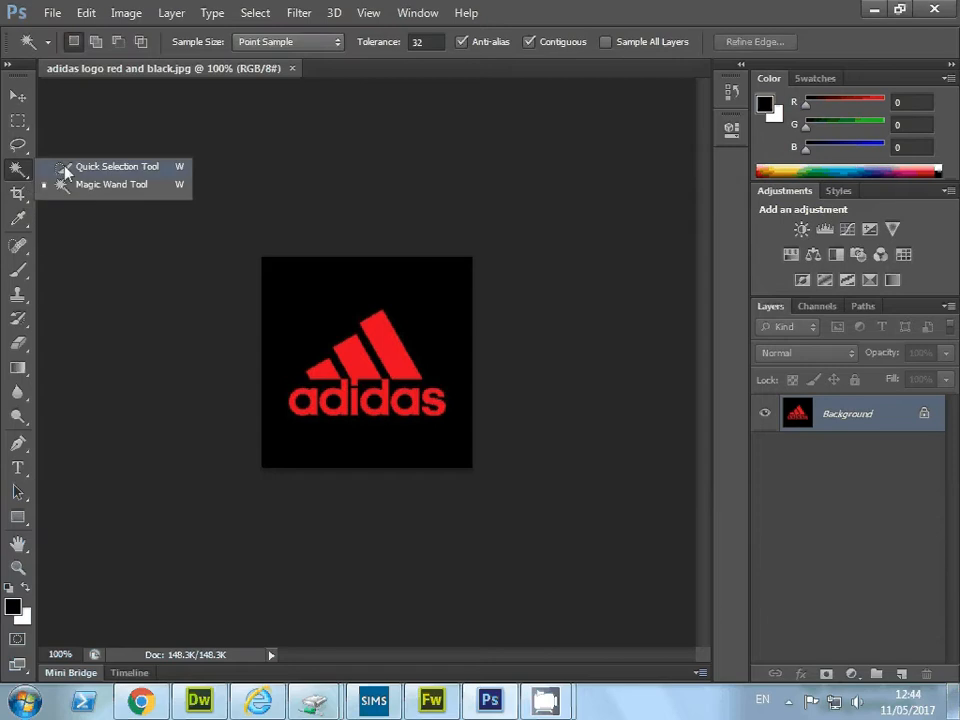
click(68, 167)
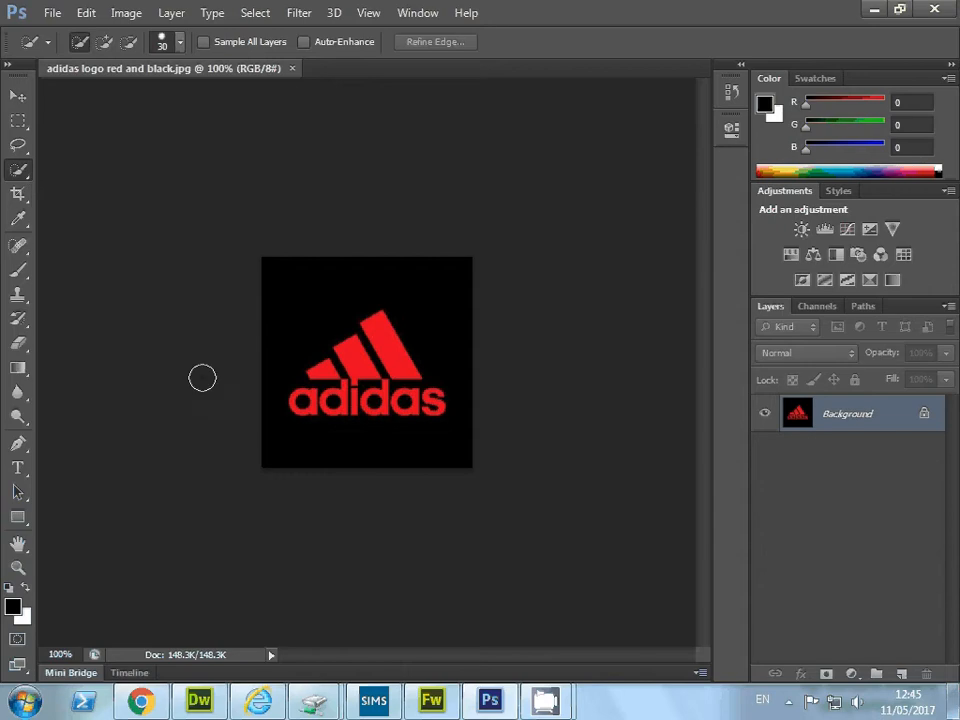
click(22, 172)
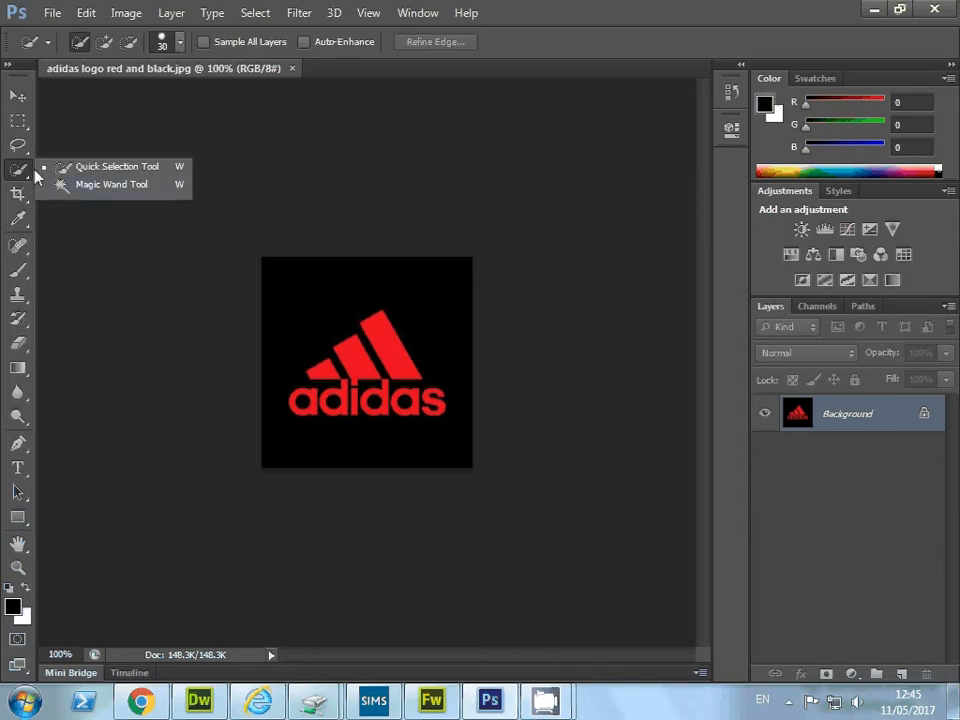
click(85, 186)
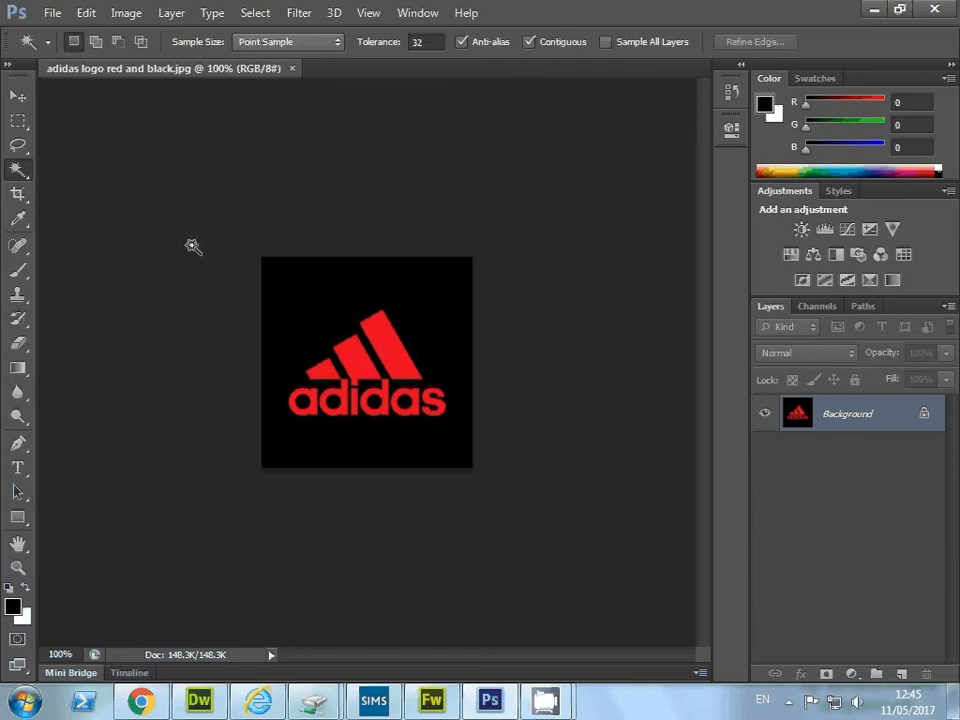
click(290, 306)
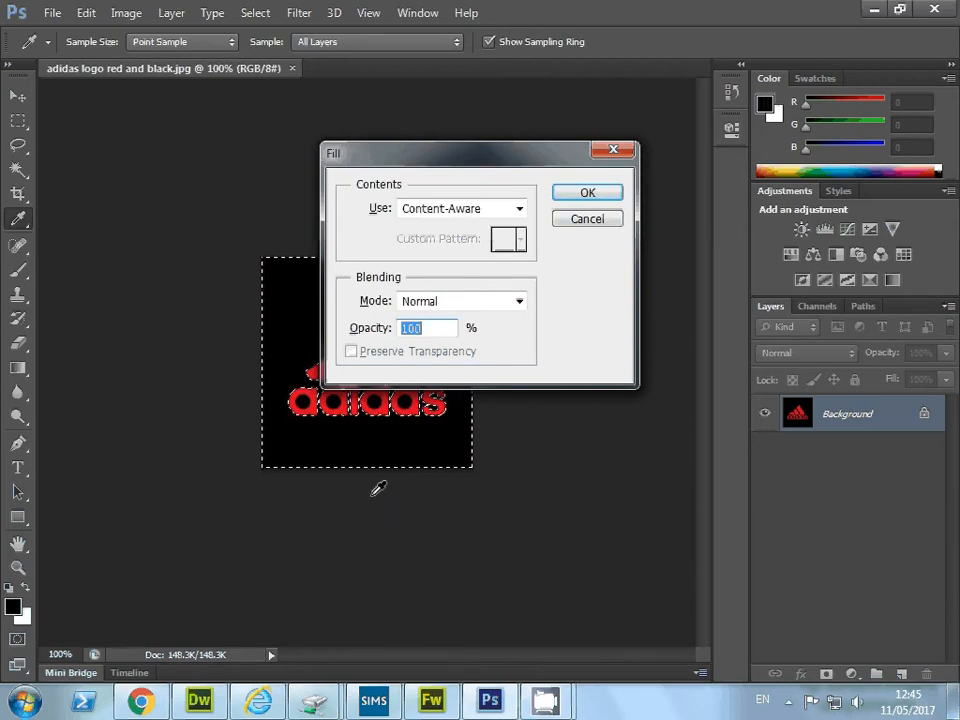
click(574, 225)
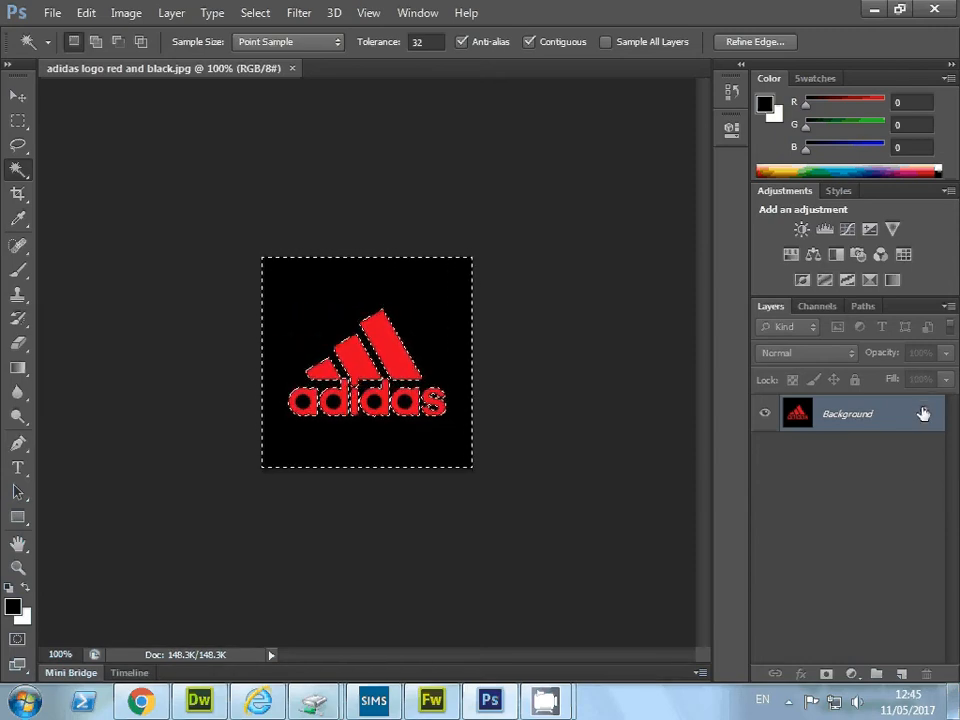
drag(924, 668, 925, 672)
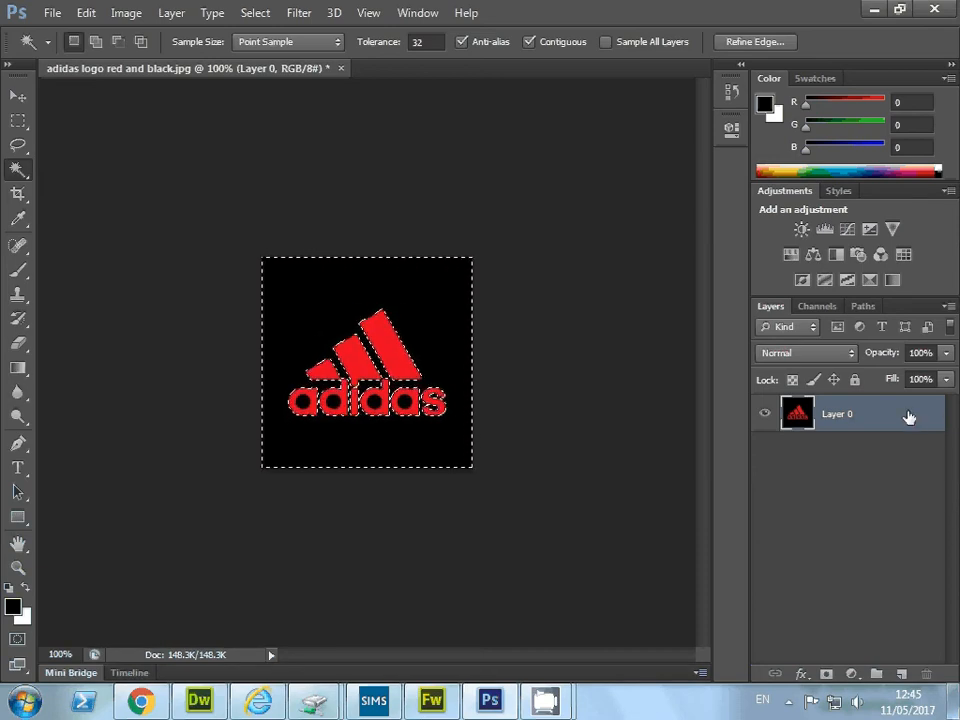
key(Delete)
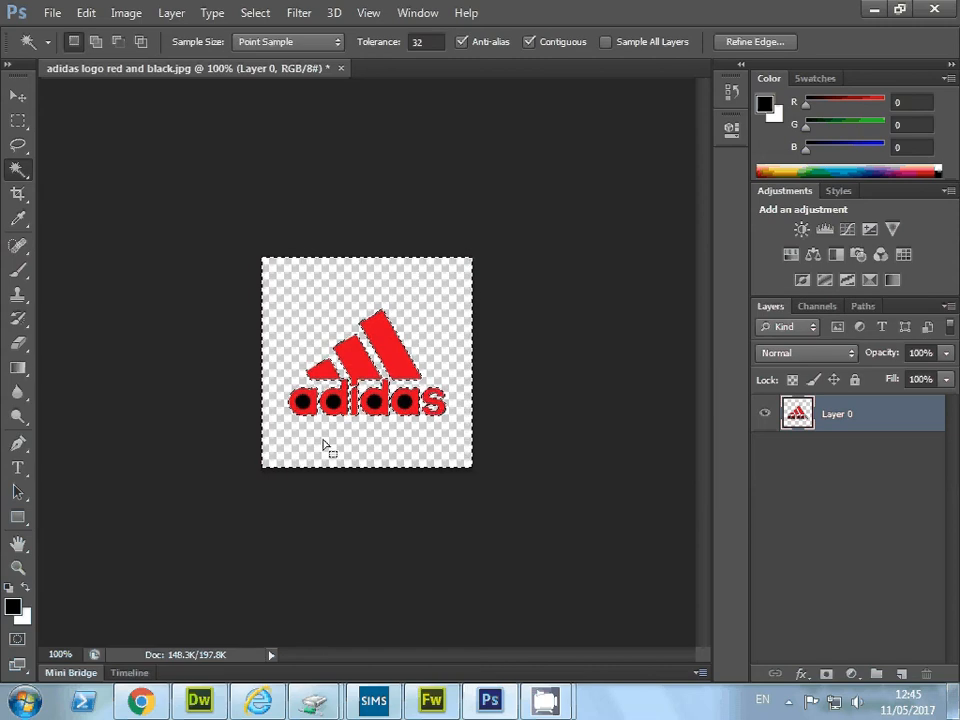
- Delete the black centres of the letters a, d, d and a in the adidas wordmark, and clear the selection
click(302, 401)
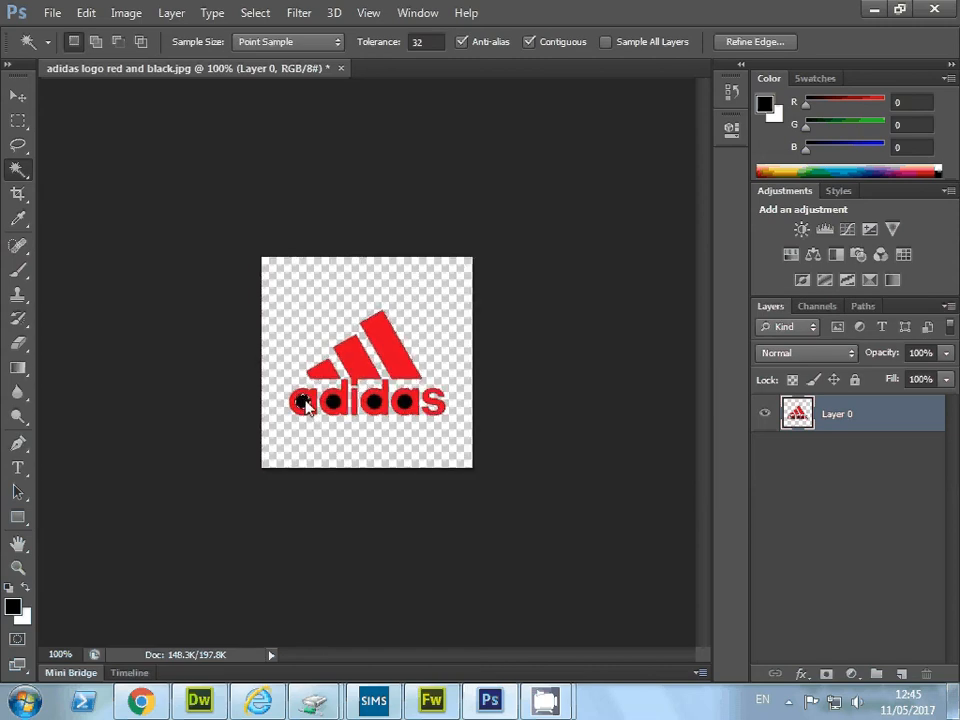
key(Delete)
click(333, 402)
key(Delete)
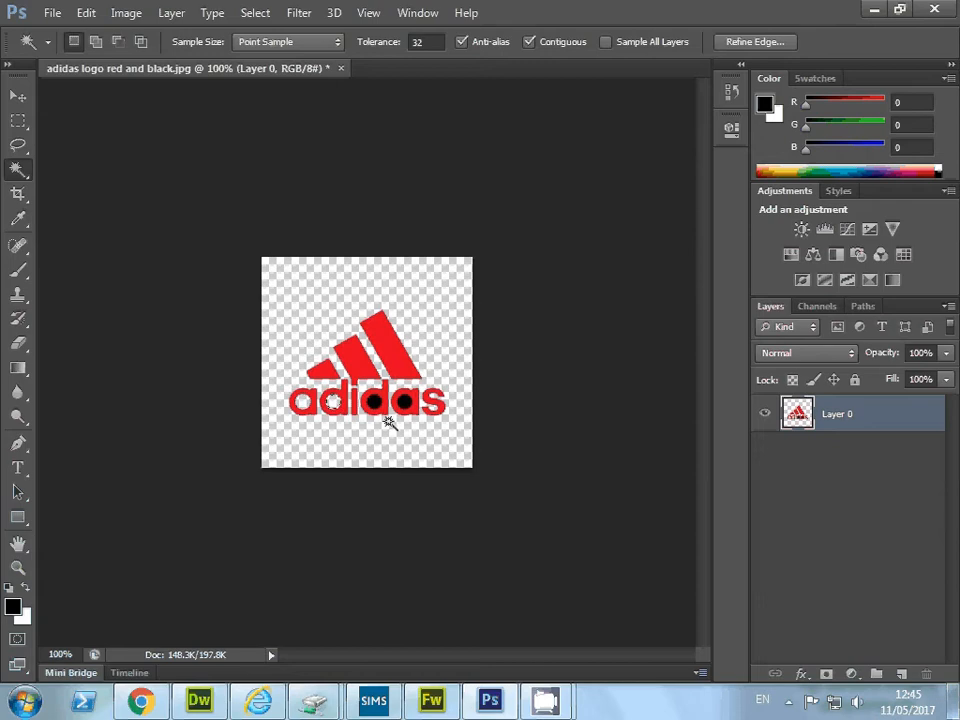
click(374, 402)
key(Delete)
click(403, 402)
key(Delete)
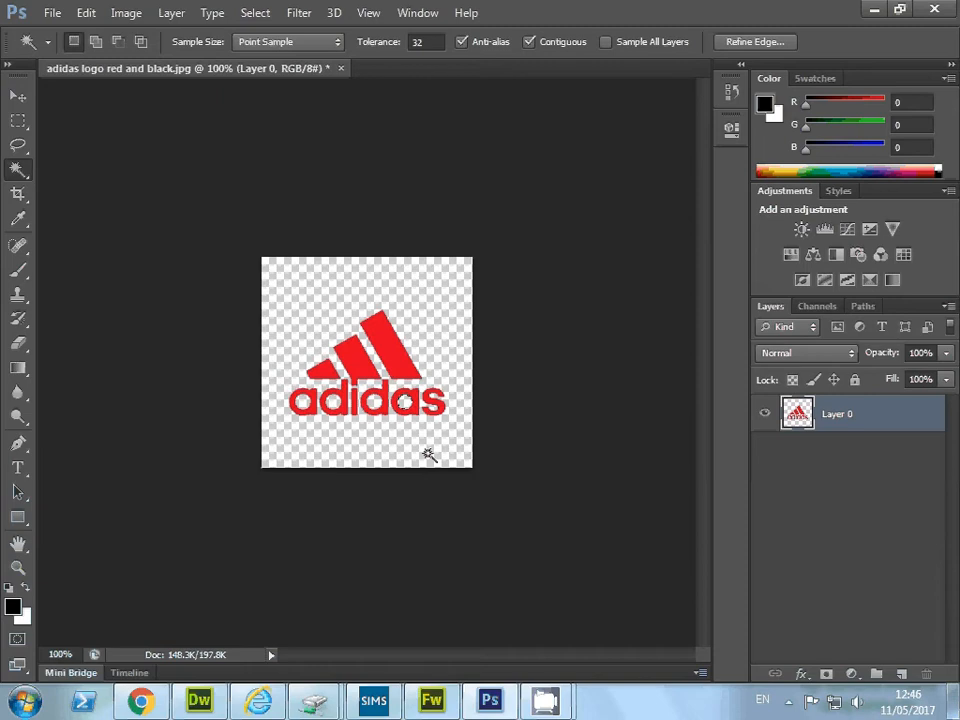
key(ctrl+d)
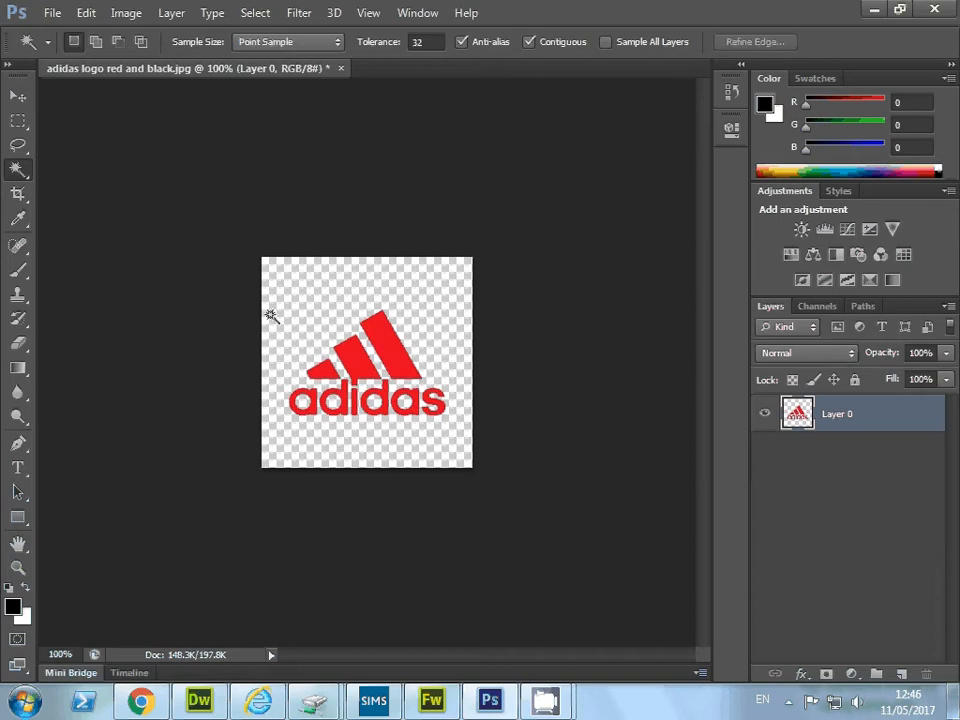
- Crop the canvas closely around the logo on all four sides and switch to the Move tool
click(18, 197)
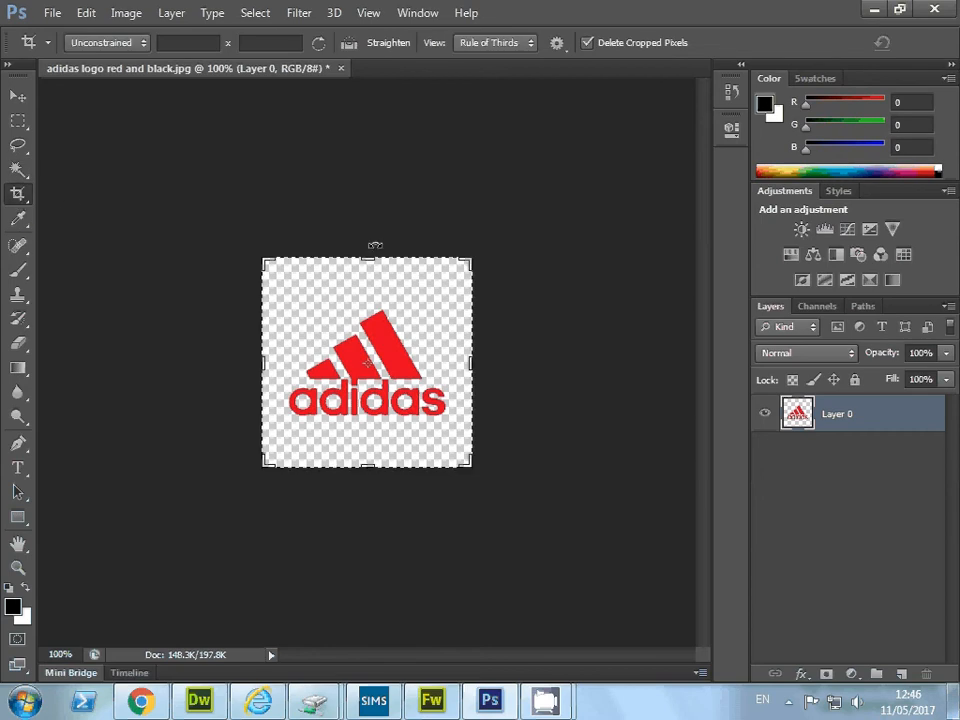
drag(368, 259, 368, 281)
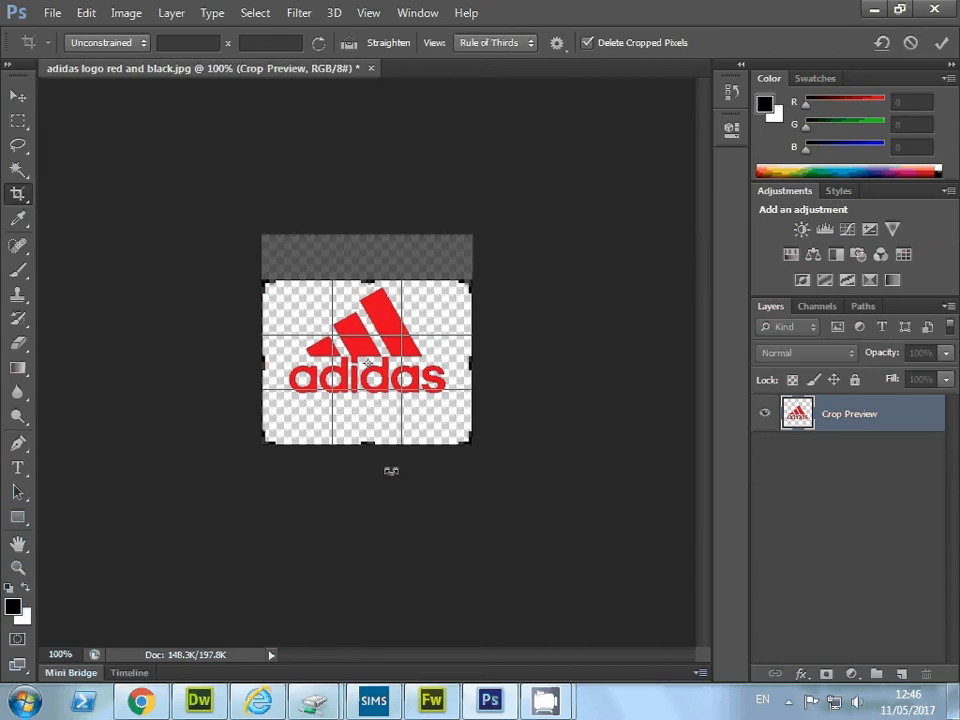
mouse_move(370, 448)
mouse_down()
mouse_move(373, 420)
mouse_move(375, 432)
mouse_up()
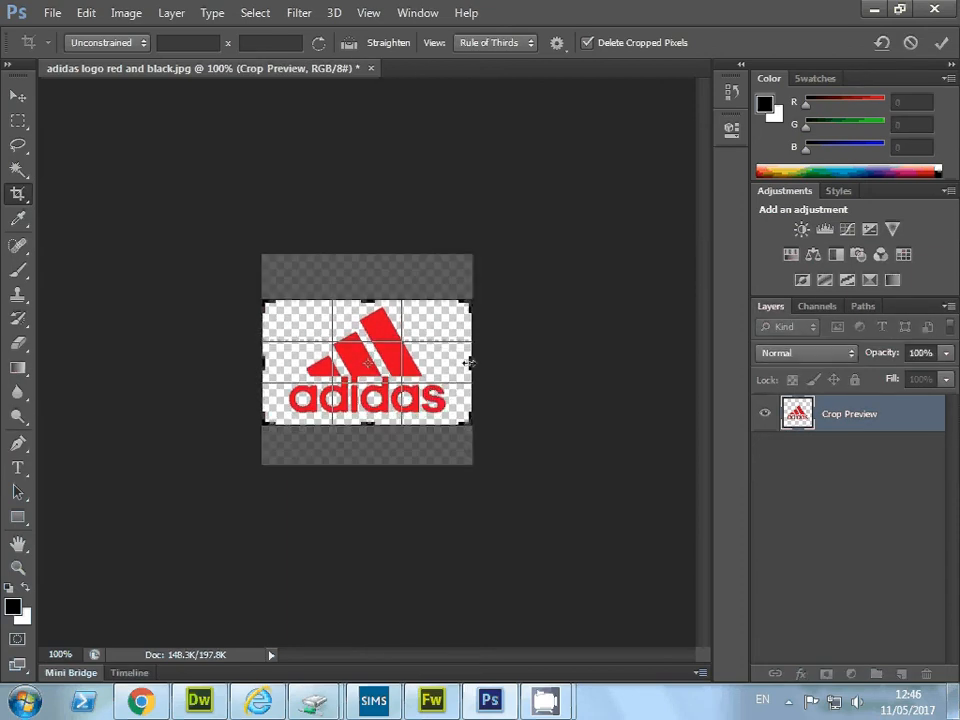
drag(468, 362, 462, 362)
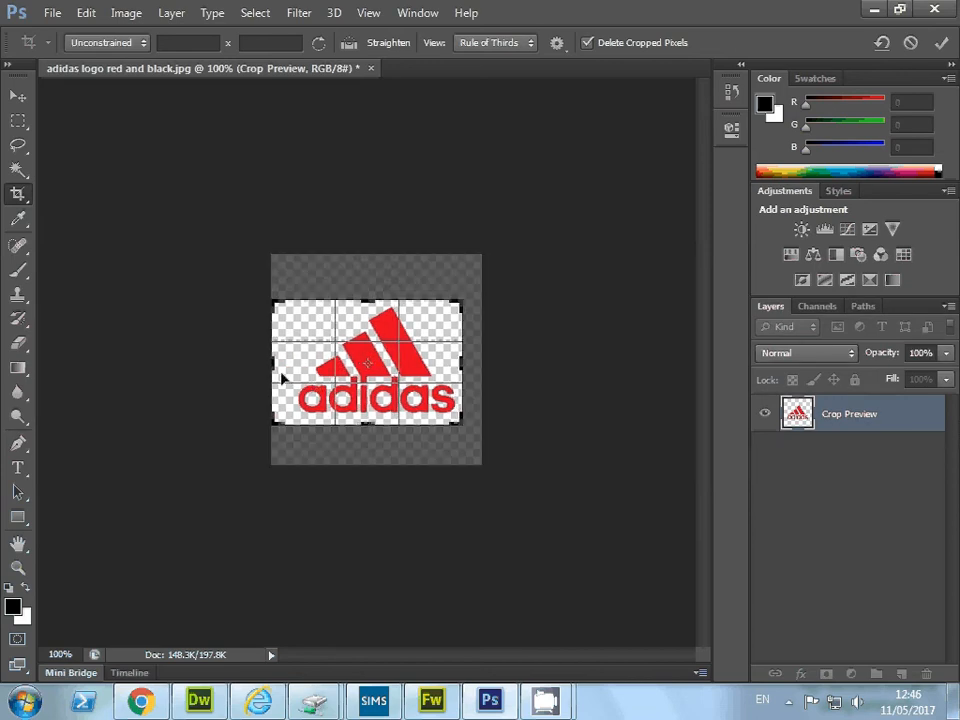
drag(272, 364, 282, 366)
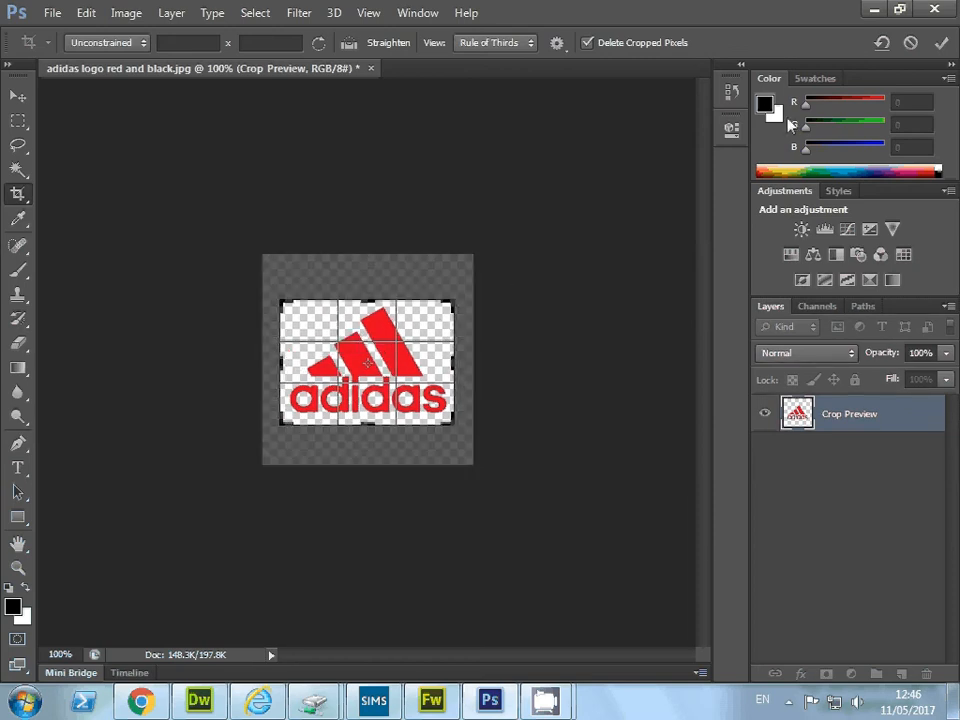
click(940, 44)
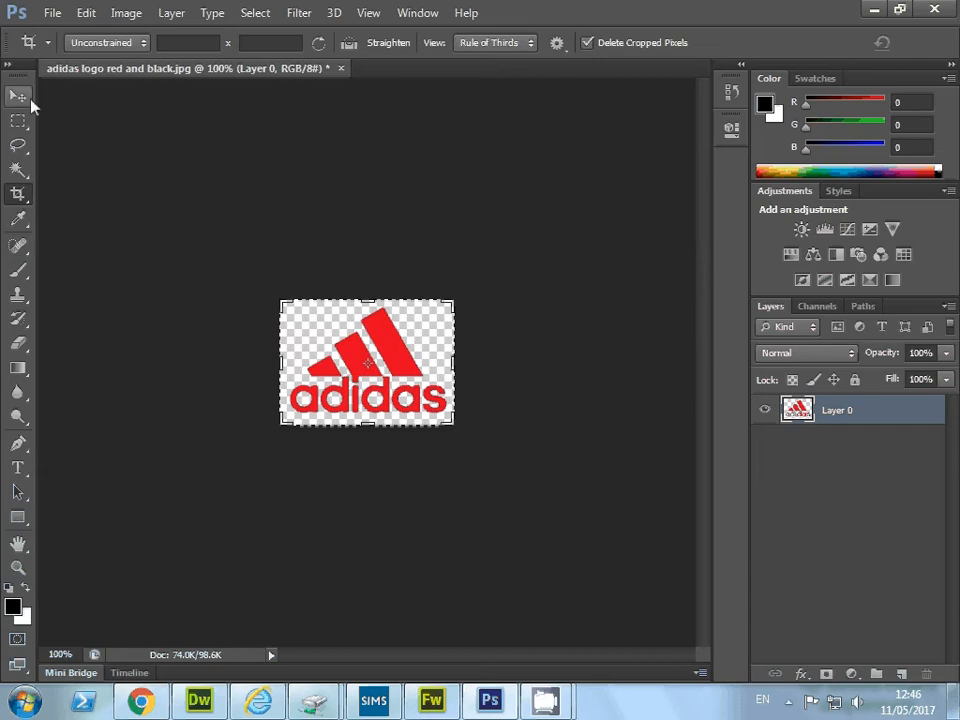
click(163, 187)
click(18, 95)
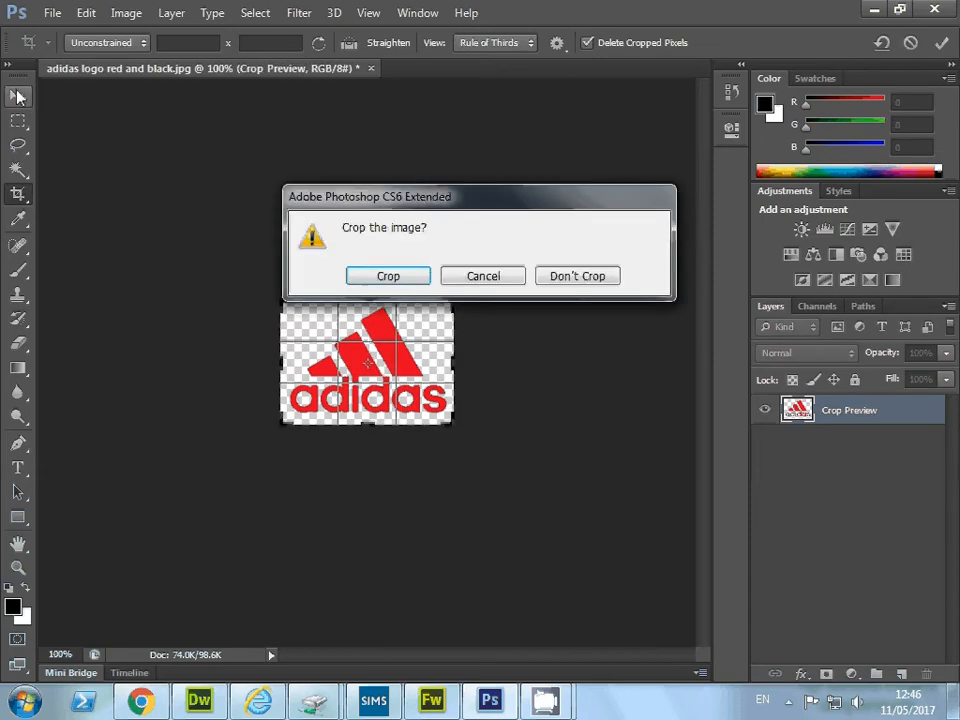
click(388, 278)
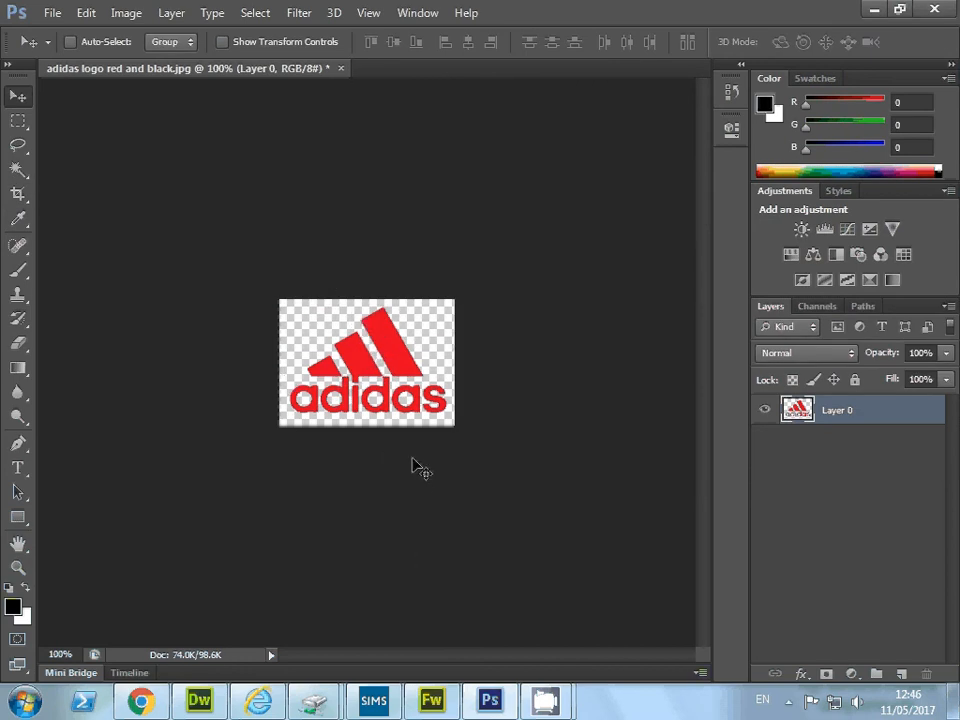
- Save the logo for web as the transparent GIF "adidas-logo-red-and-black.gif" in the "year 8 adidas website" folder on the M: drive
click(60, 14)
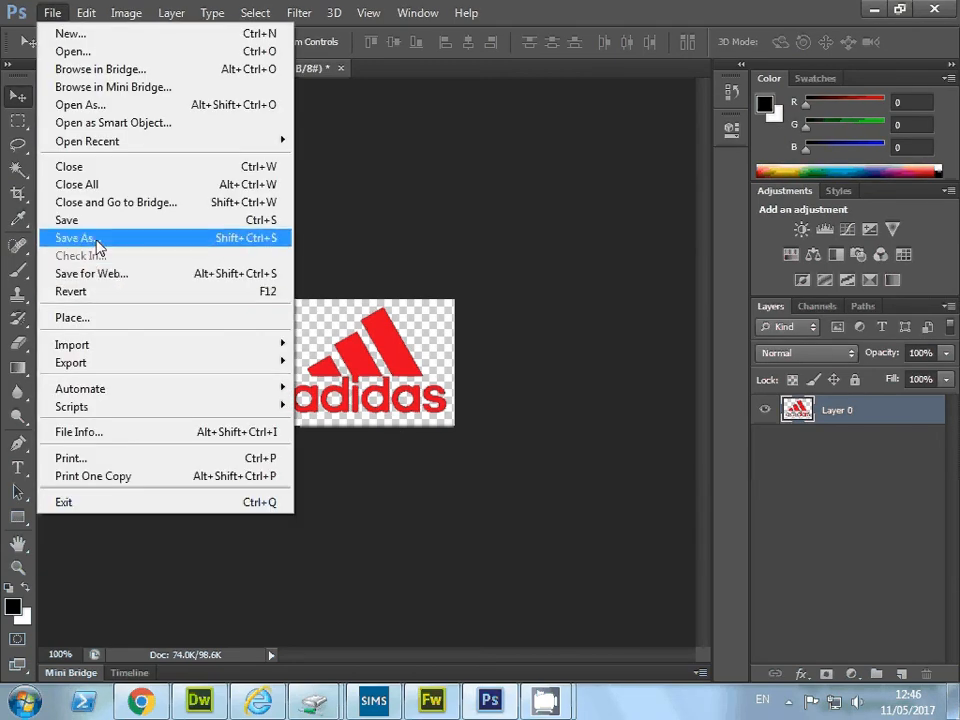
click(125, 274)
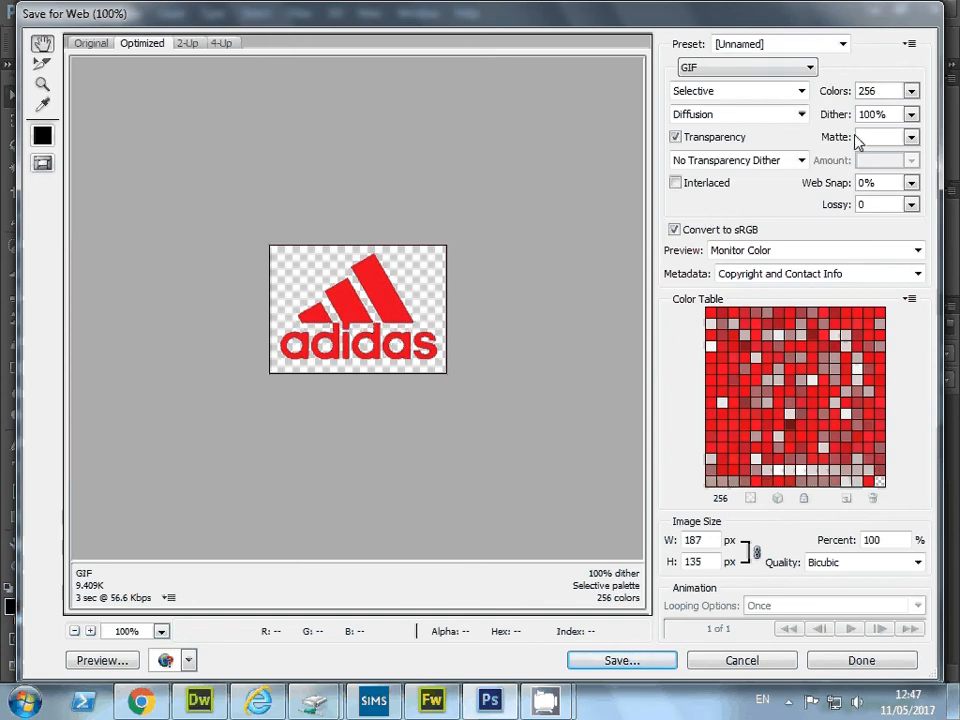
click(655, 668)
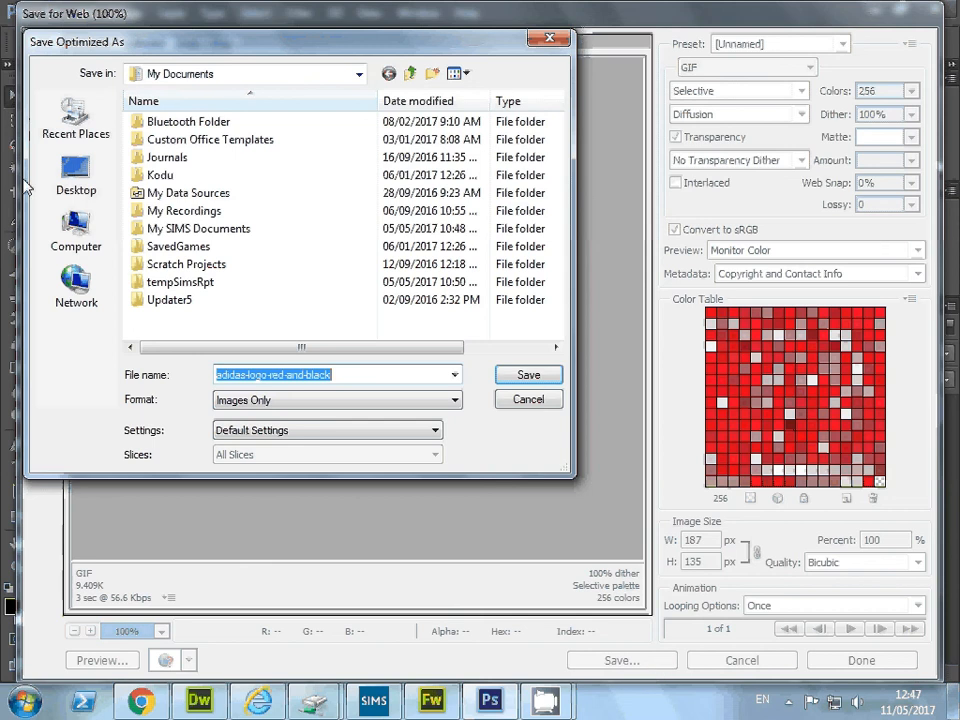
click(82, 242)
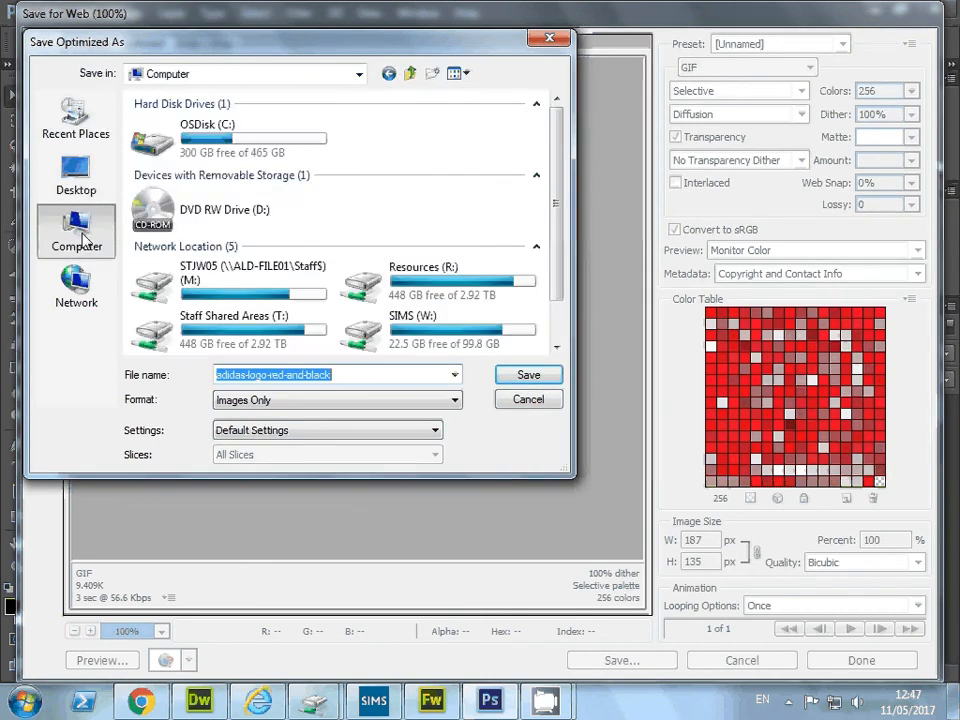
double_click(165, 275)
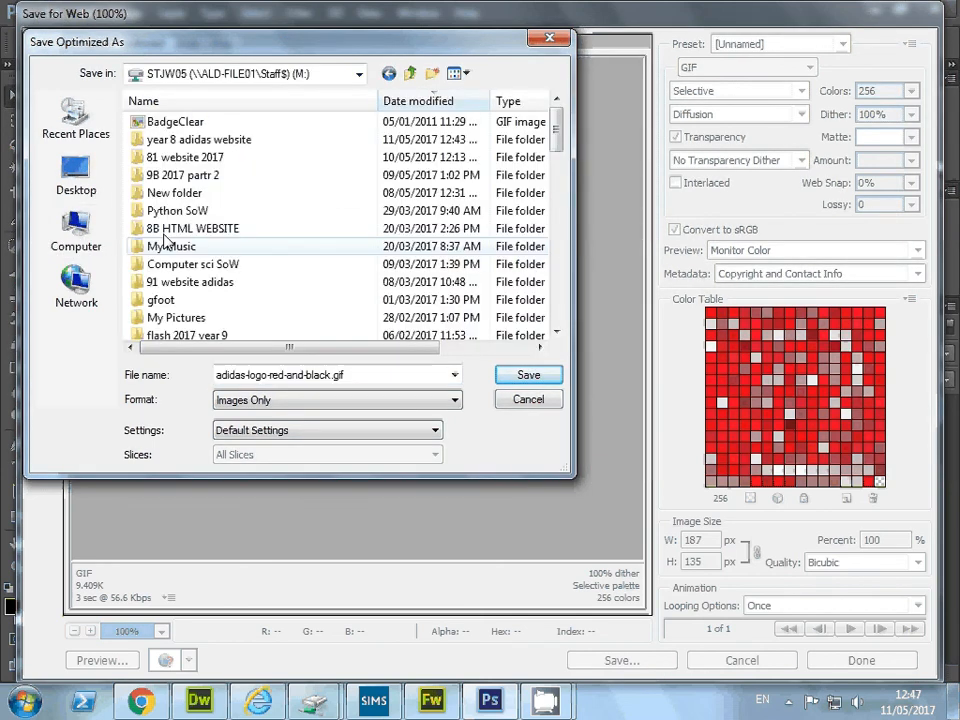
double_click(173, 142)
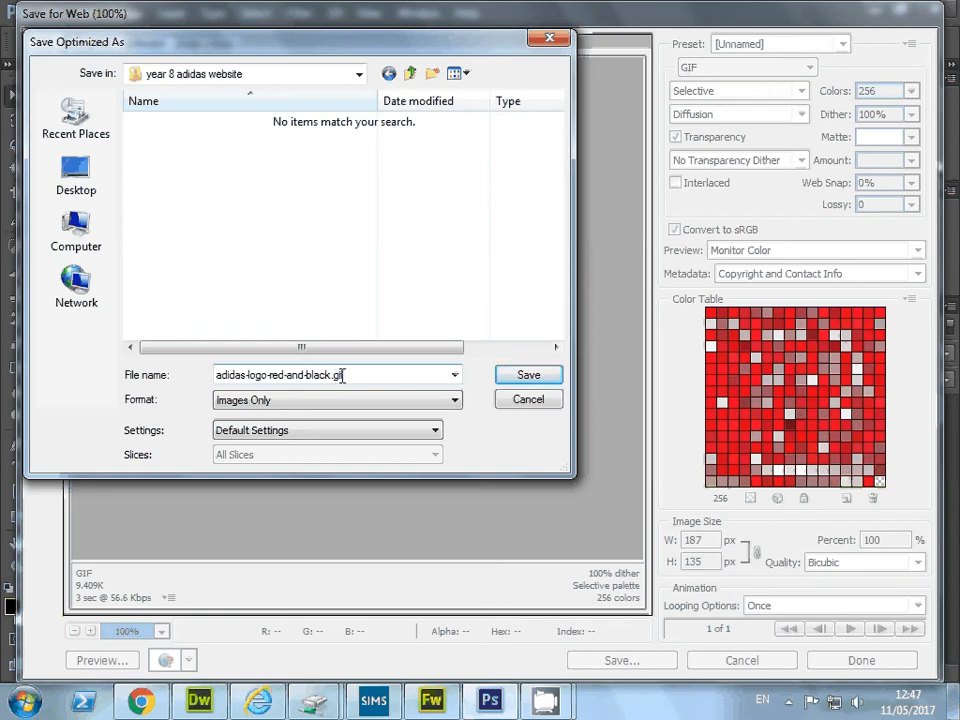
click(546, 378)
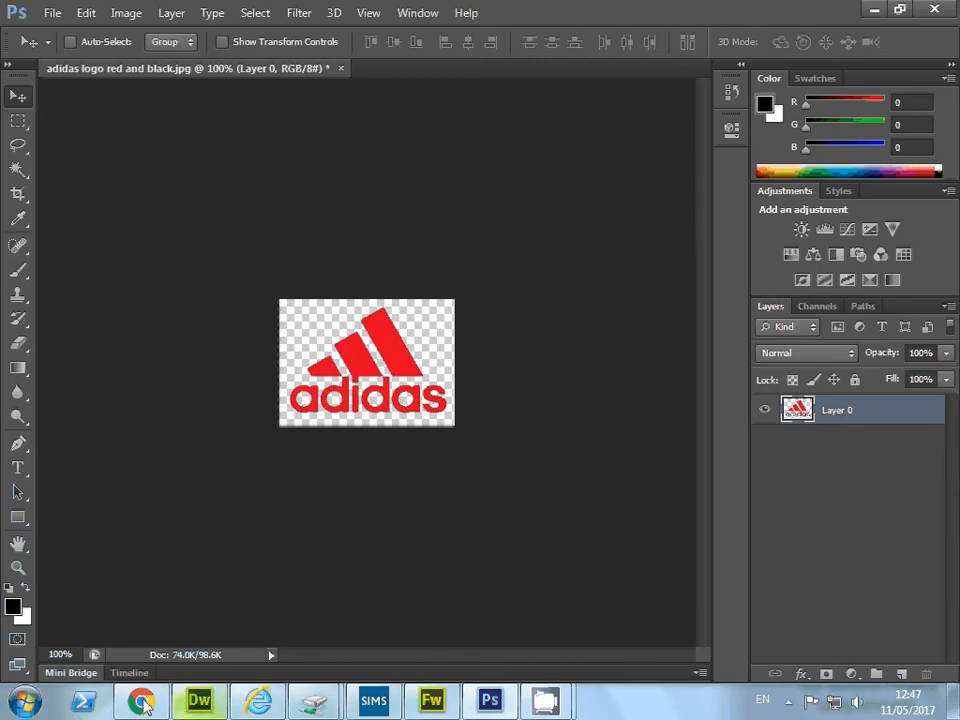
- Switch to the "year 8 adidas website" folder in Windows Explorer and compare the original JPEG logo's details with the saved GIF's
click(24, 702)
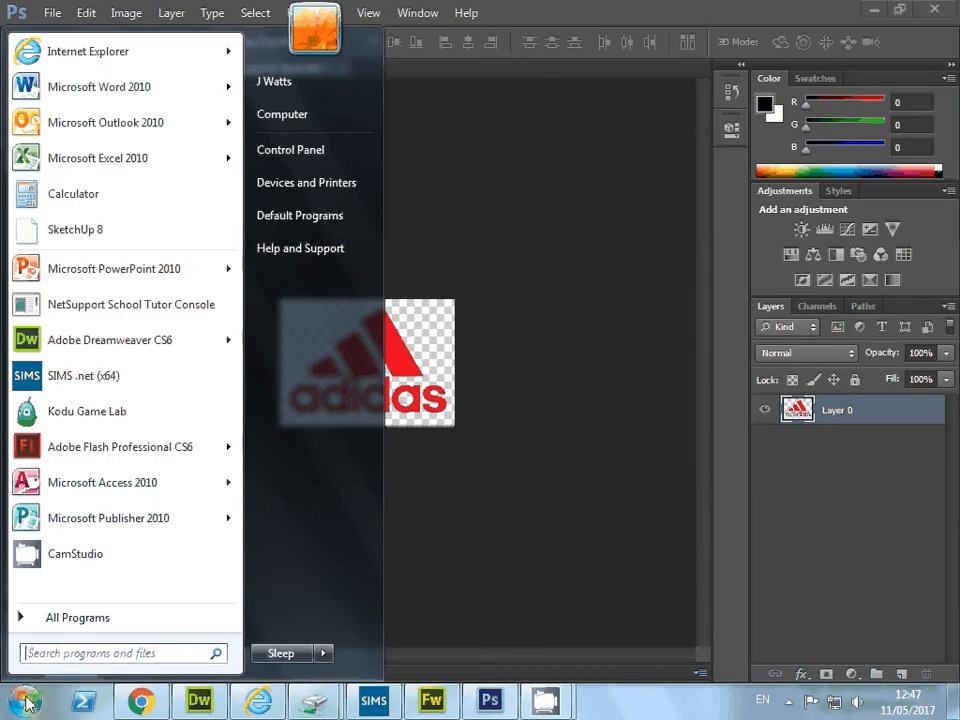
click(315, 707)
click(315, 707)
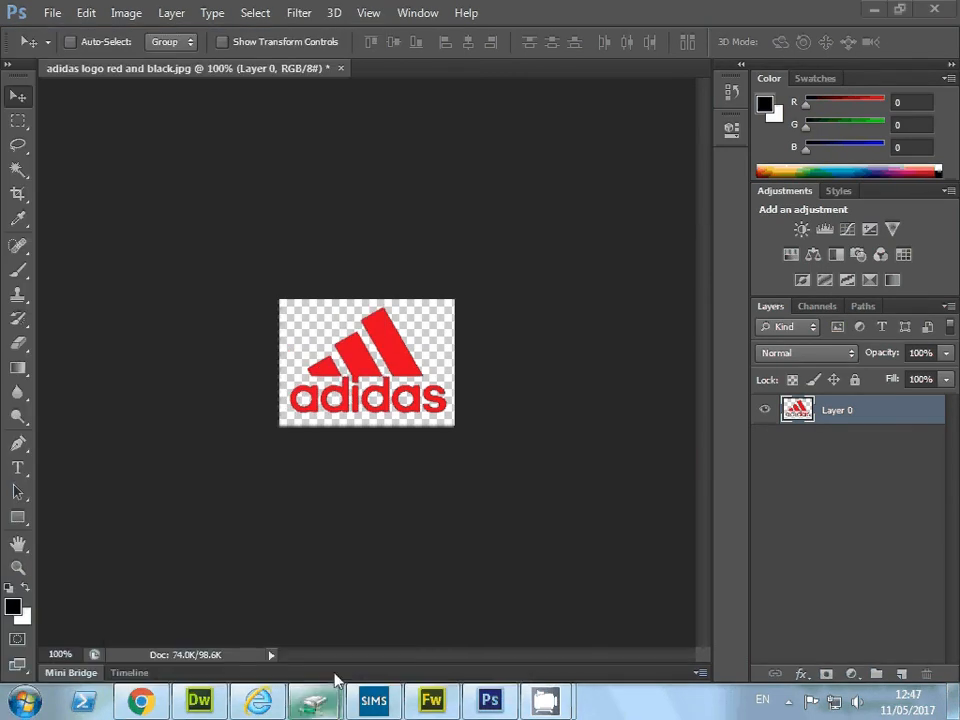
click(323, 708)
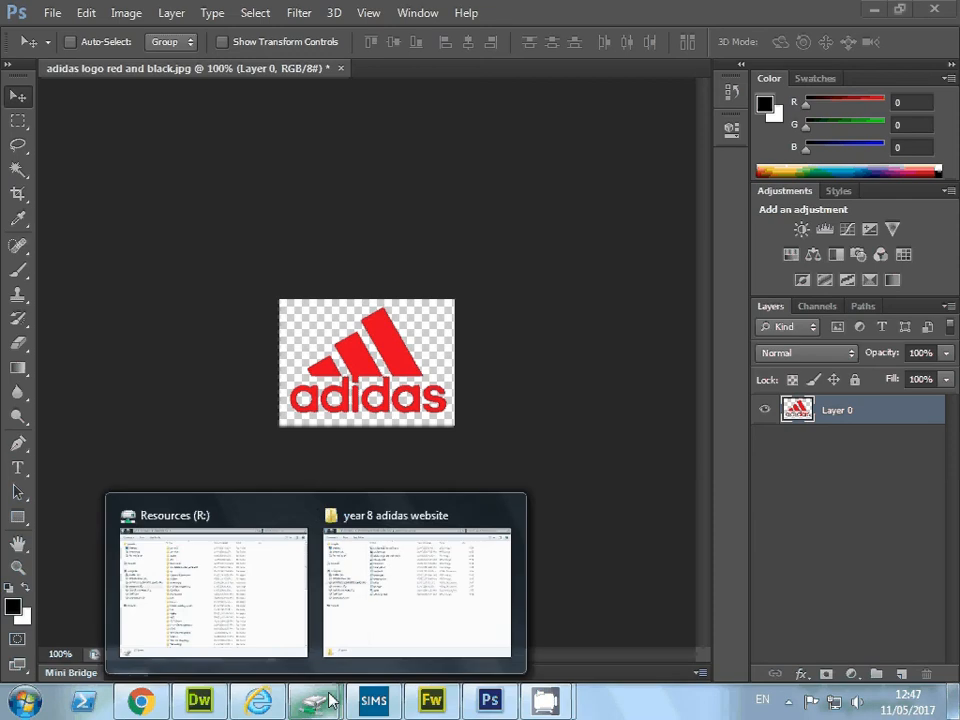
click(379, 619)
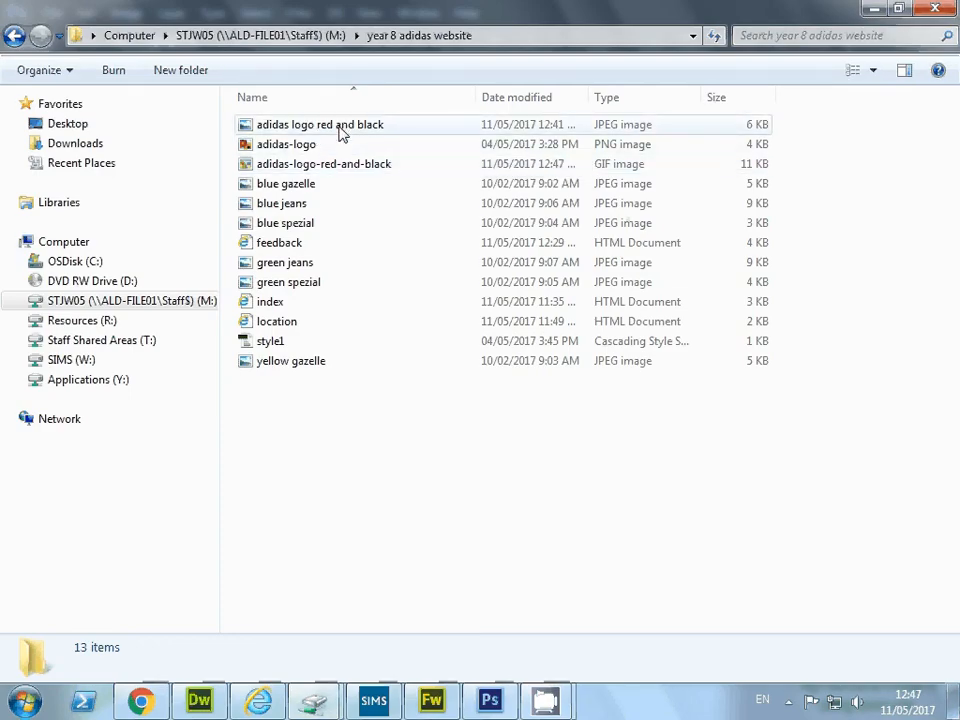
click(279, 128)
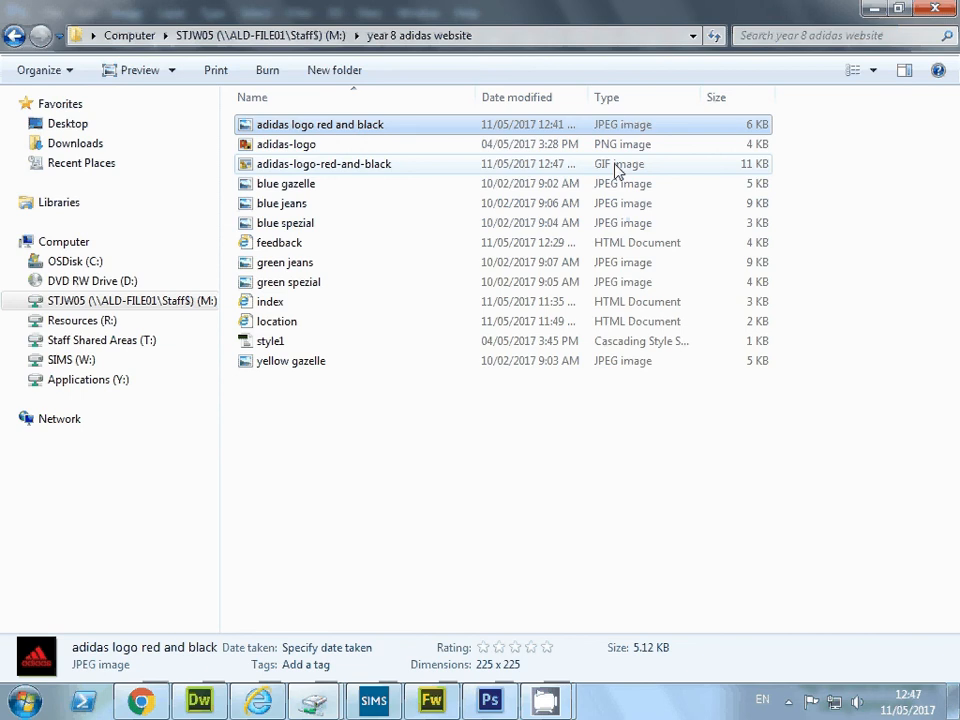
click(339, 168)
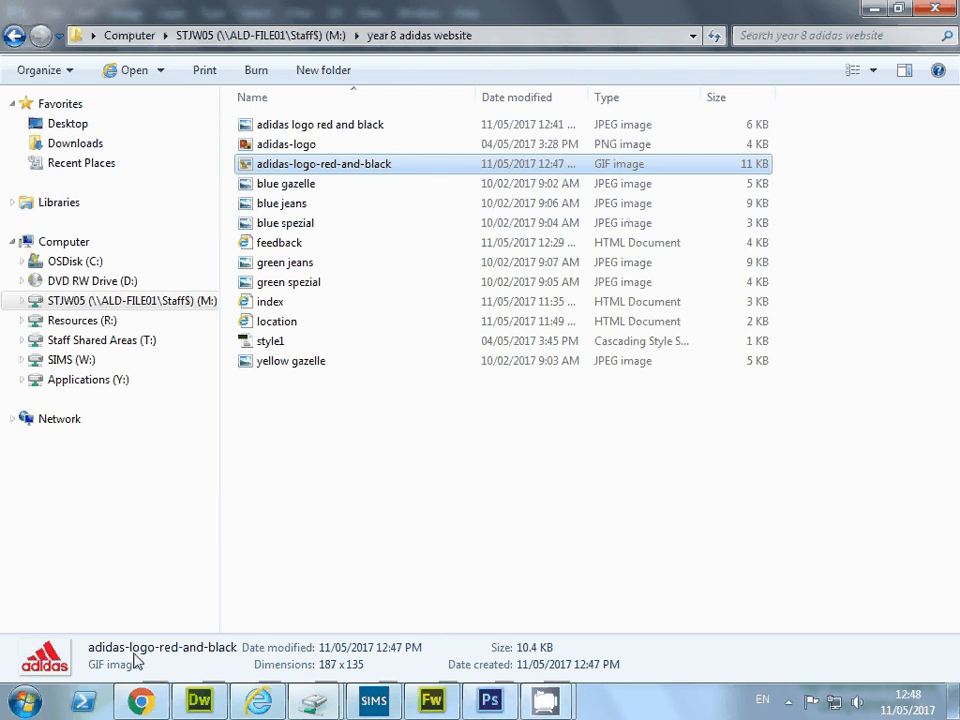
click(546, 705)
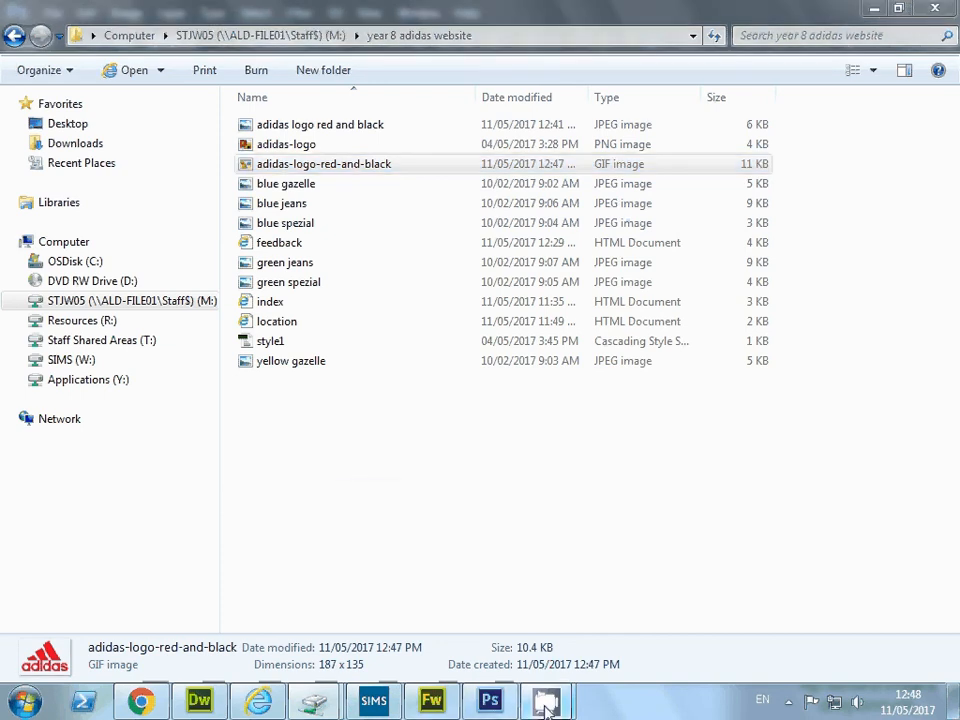